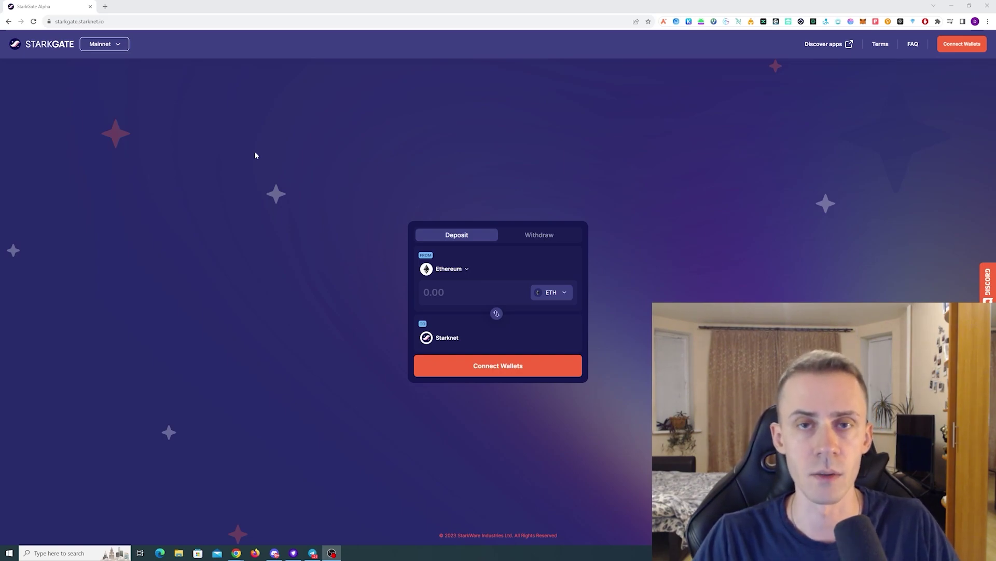
Connect MetaMask as the Ethereum wallet to the StarkGate bridge.
click(770, 114)
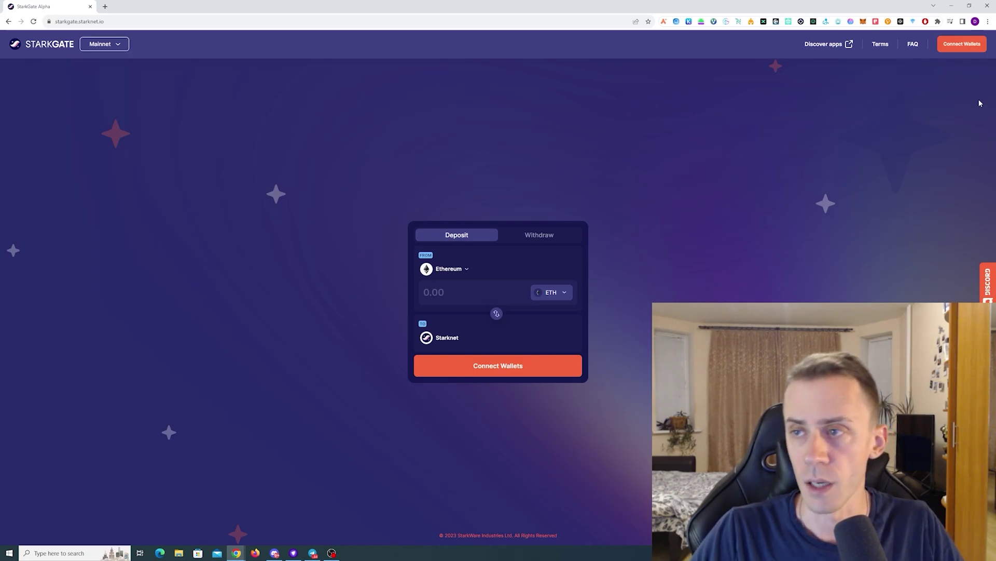
click(968, 48)
click(509, 345)
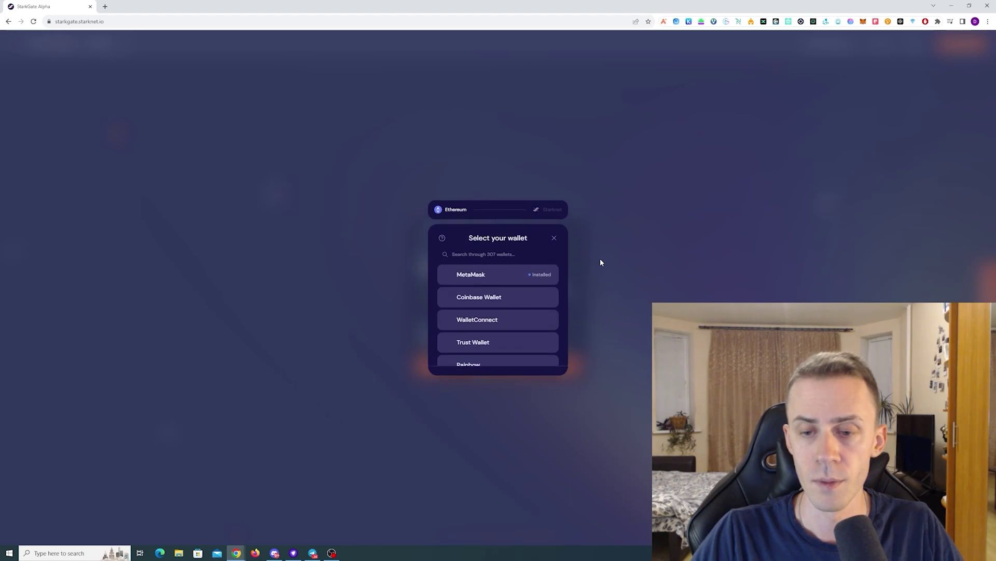
click(442, 276)
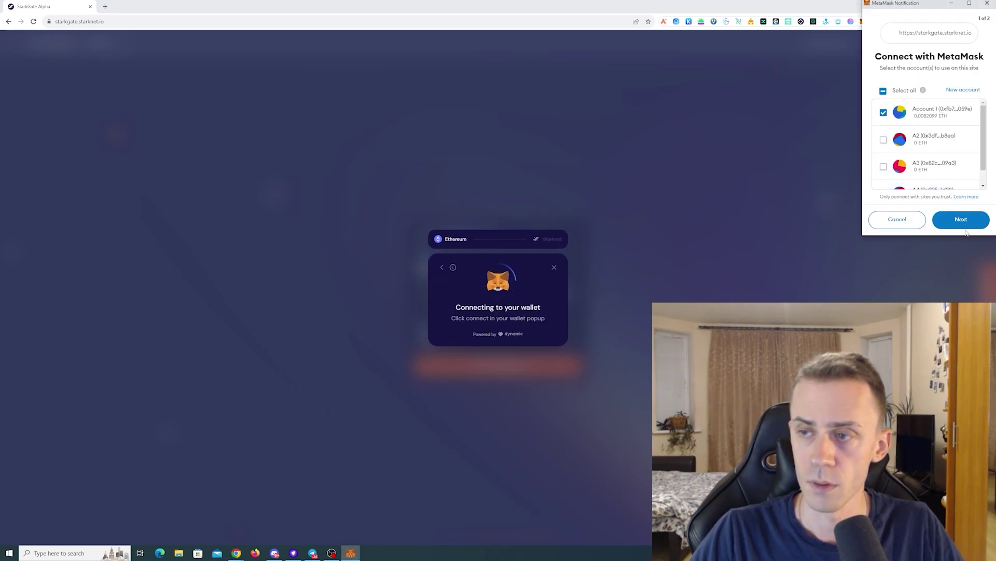
click(966, 222)
click(965, 222)
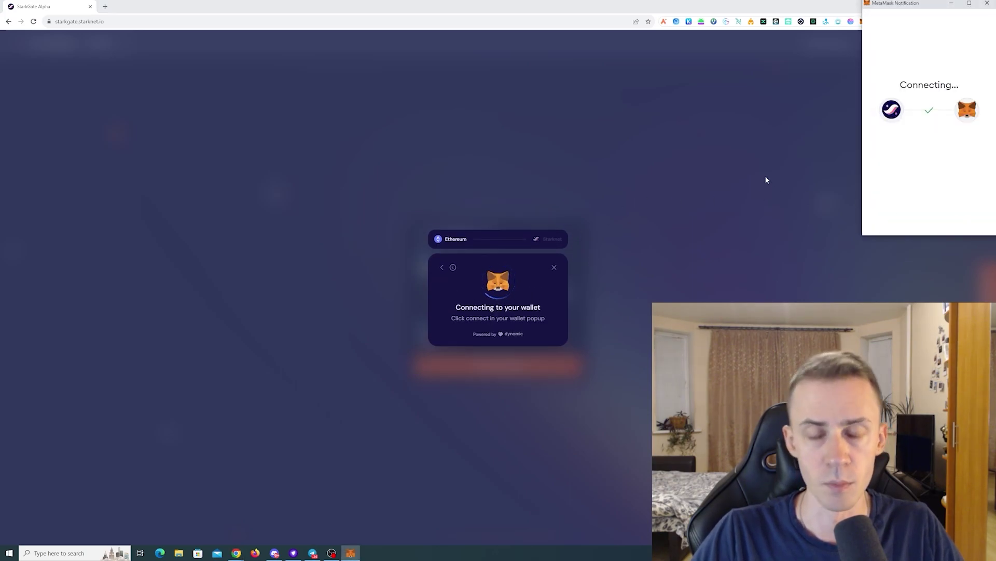
Connect Argent X as the Starknet wallet to StarkGate.
click(529, 331)
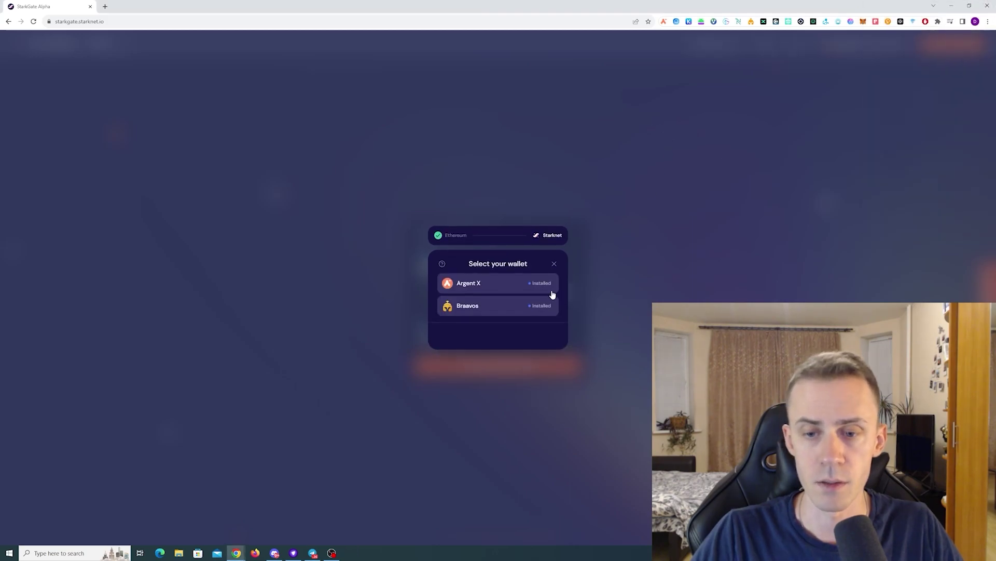
click(522, 287)
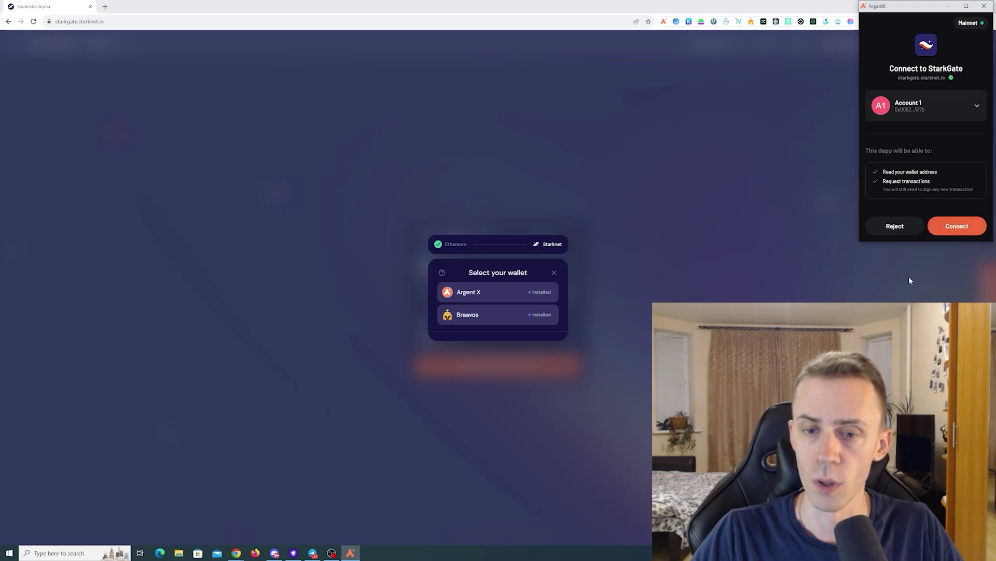
click(957, 226)
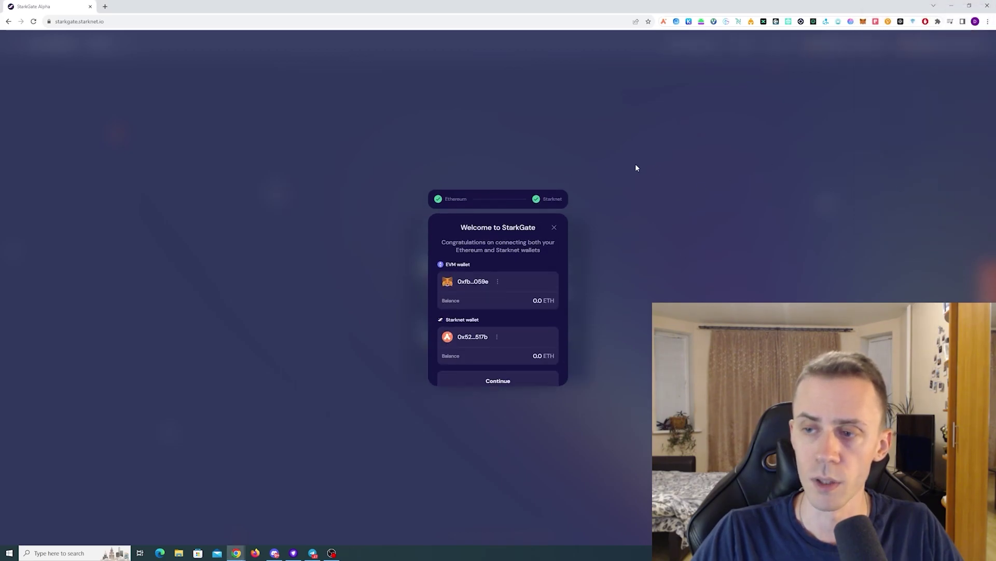
Transfer 0.03 ETH to Starknet and approve the deposit in MetaMask.
click(584, 350)
text(0.03)
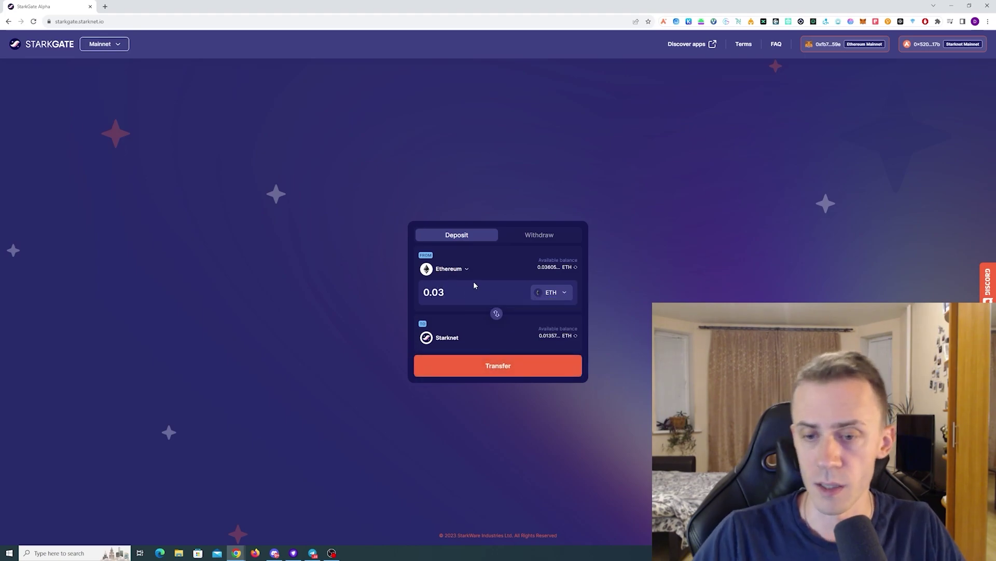
click(499, 366)
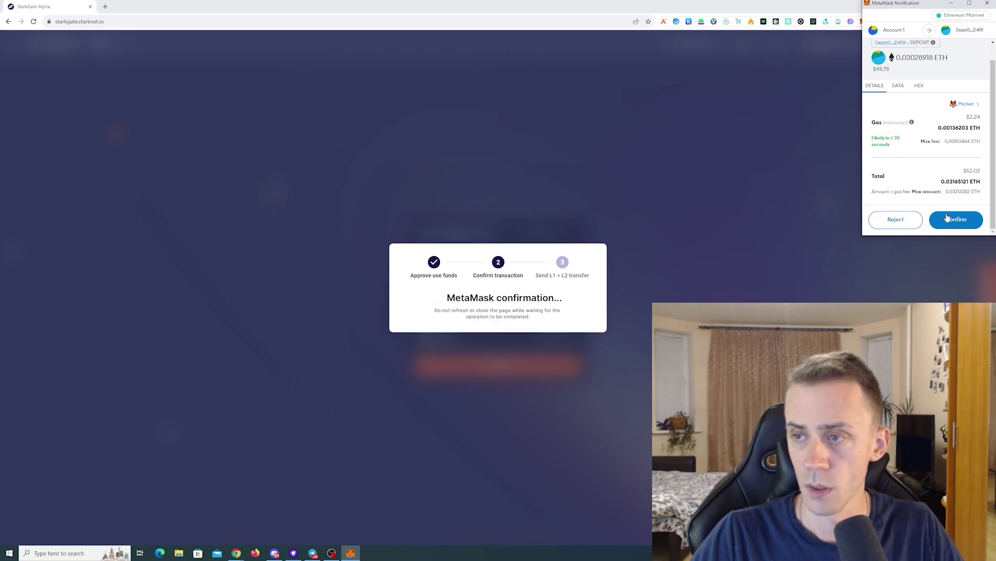
click(957, 222)
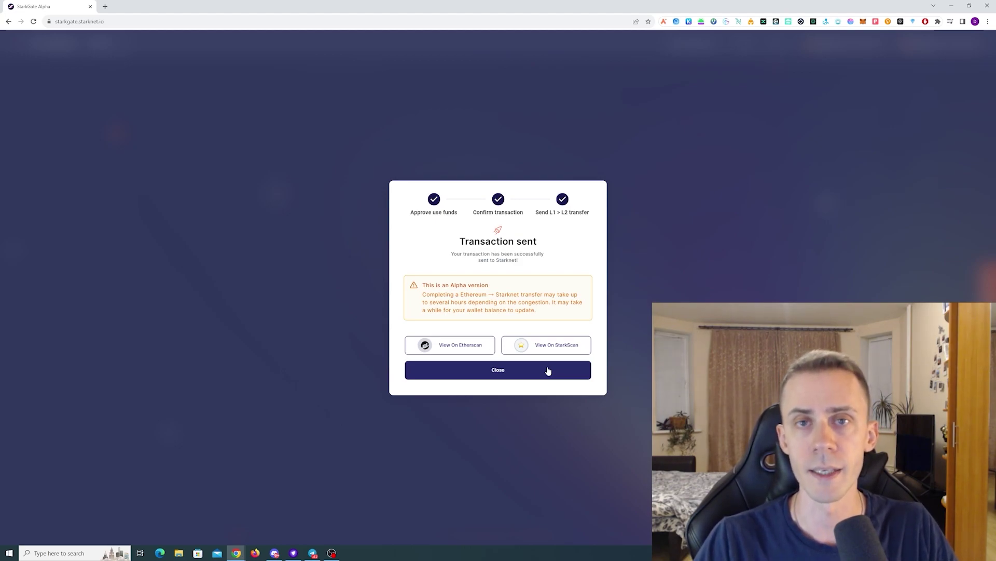
Close the transaction confirmation and browse the 10K Swap, SithSwap and AVNU swap sites.
click(548, 370)
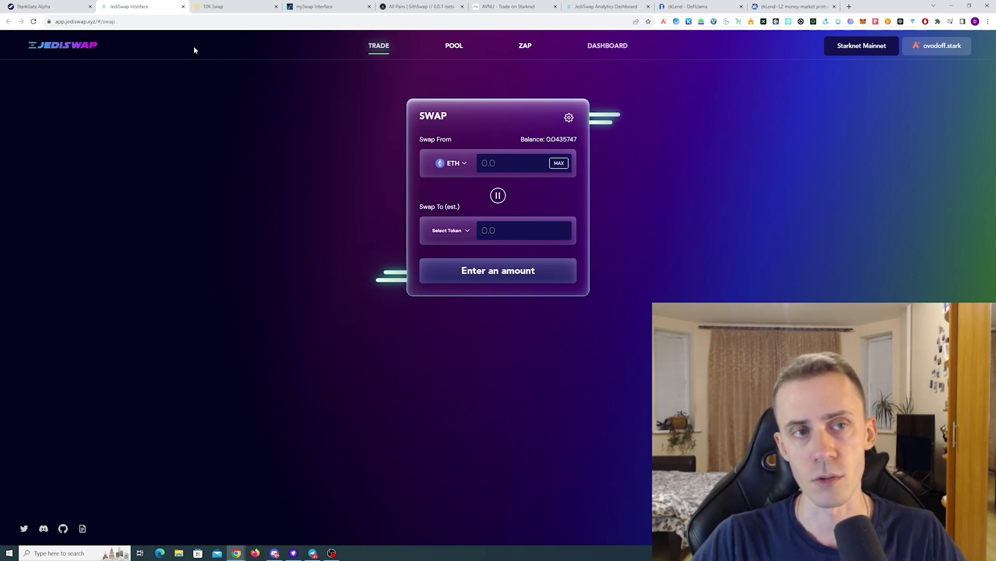
click(228, 7)
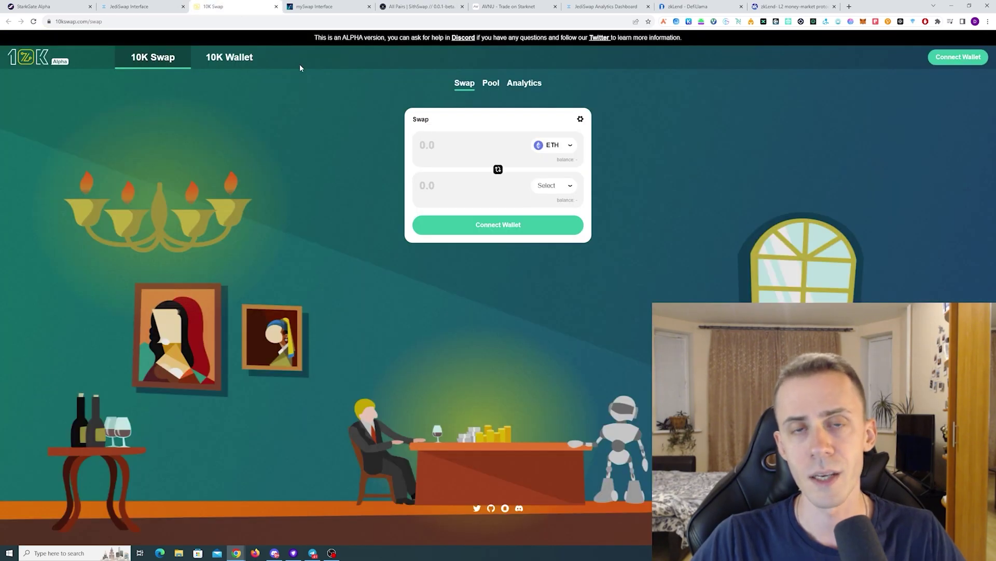
key(ctrl+Tab)
key(ctrl+Tab)
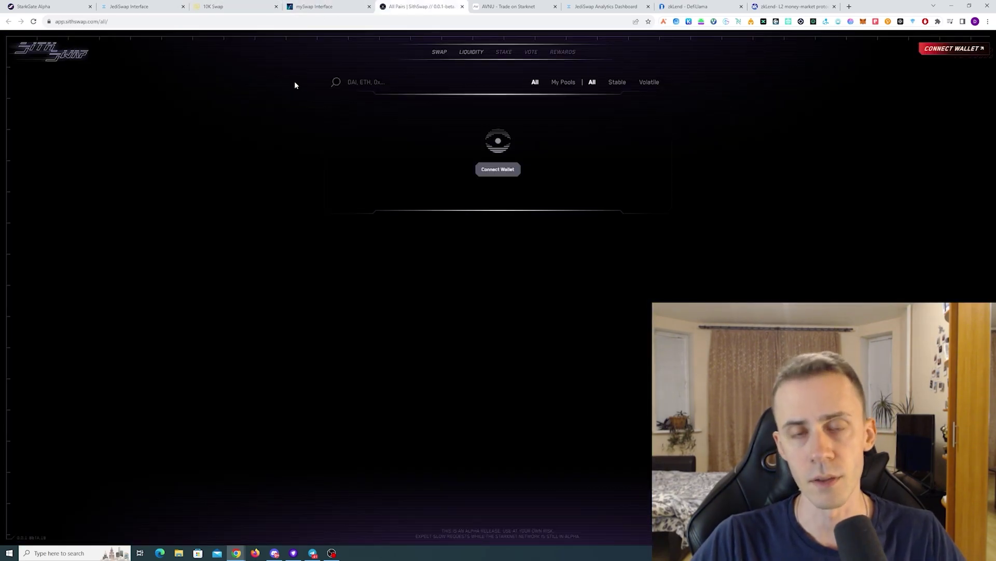
click(503, 6)
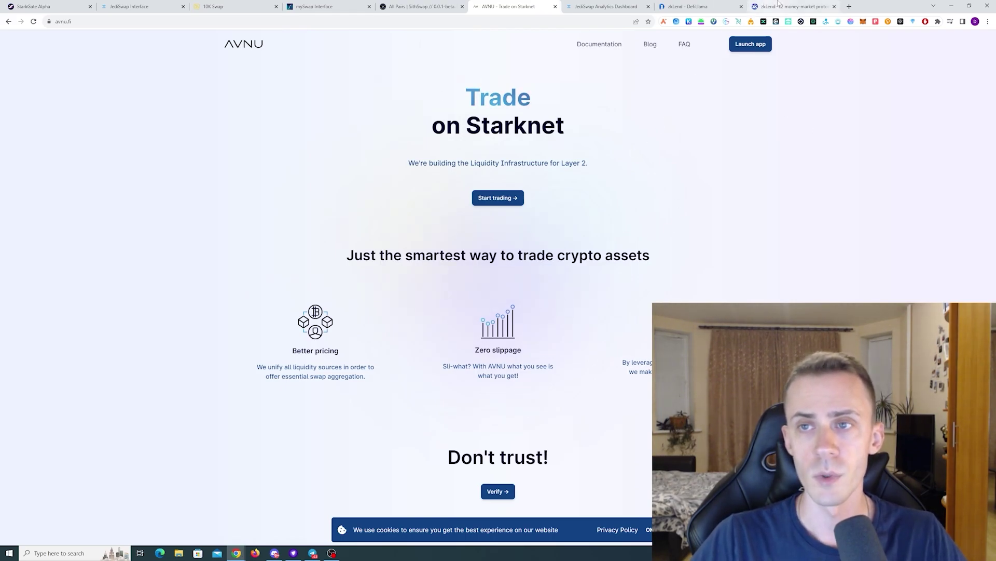
View zkLend's lending markets, then return to the JediSwap page.
click(776, 5)
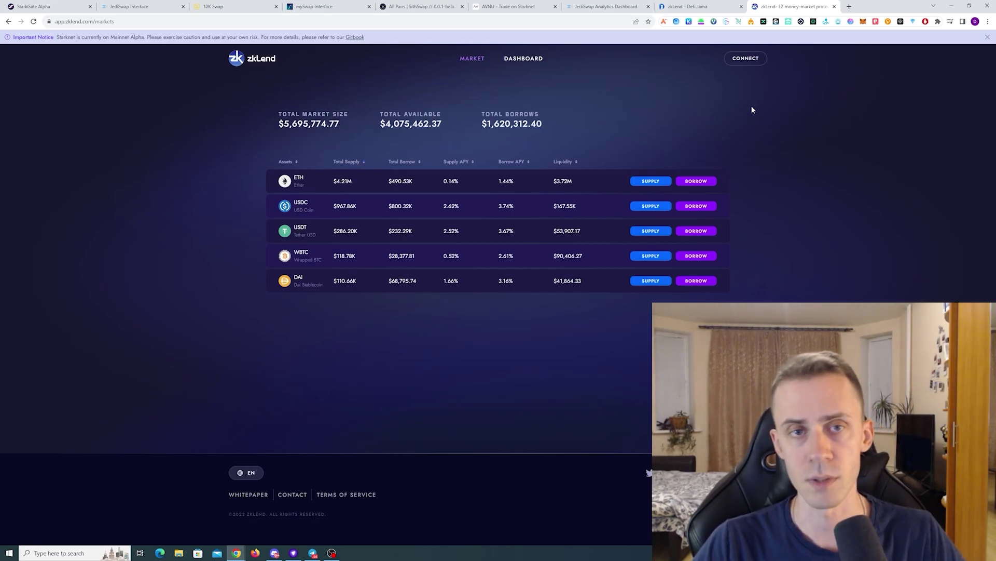
key(ctrl+2)
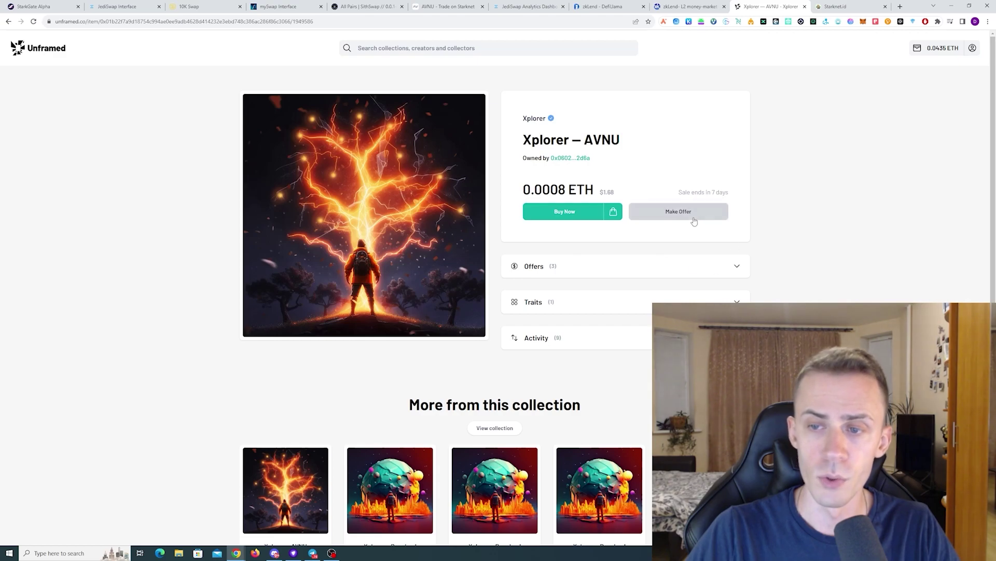
Browse the wallet's owned NFTs on Unframed and open the Xplorer — Layerswap NFT.
scroll(791, 183, down, 3)
scroll(792, 182, up, 3)
click(966, 50)
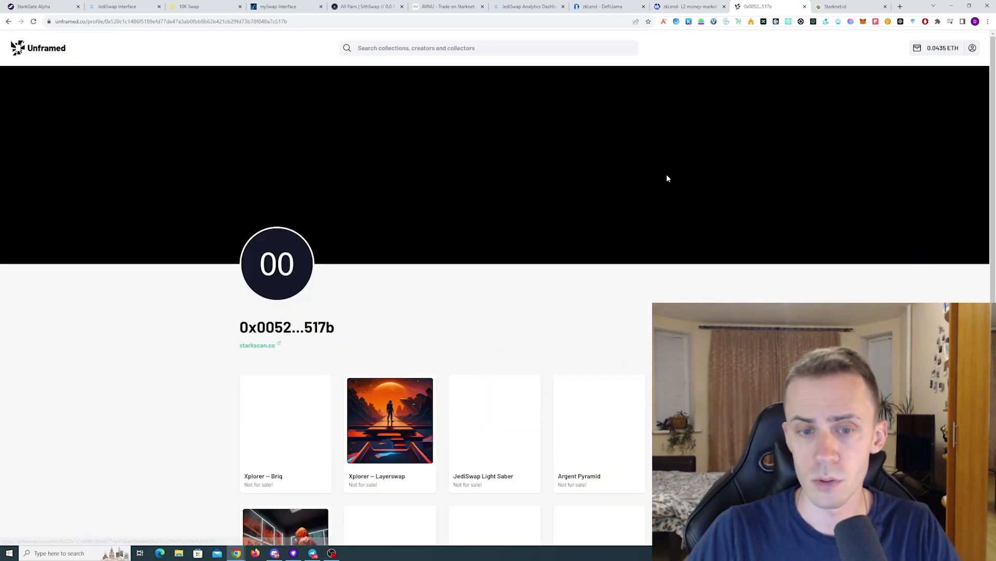
scroll(666, 173, down, 3)
scroll(860, 200, down, 3)
scroll(861, 202, up, 3)
scroll(861, 202, down, 3)
scroll(726, 228, up, 3)
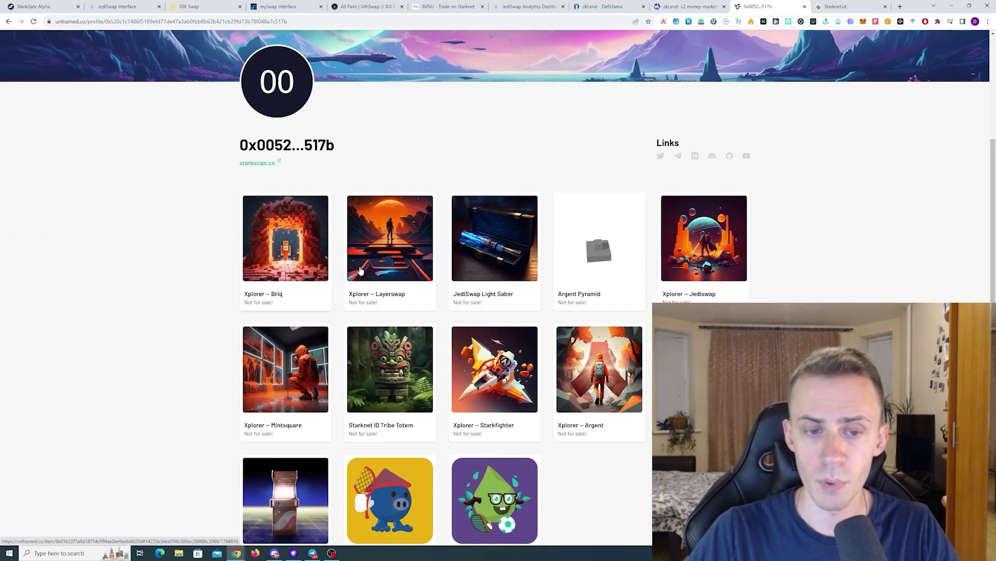
click(398, 255)
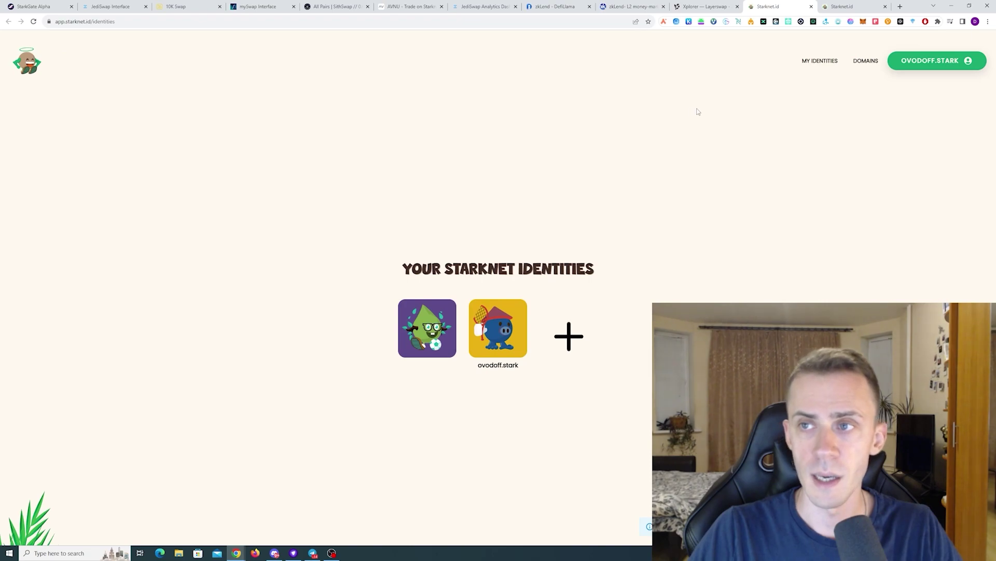
Mint and approve a new Starknet.id identity NFT, view it, then return to the identities list.
key(ctrl+Tab)
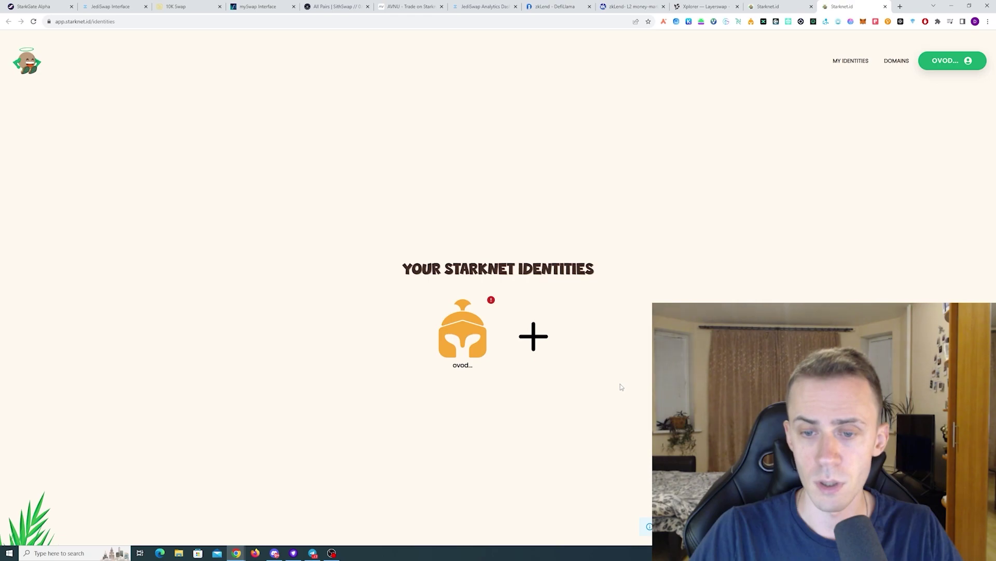
click(534, 336)
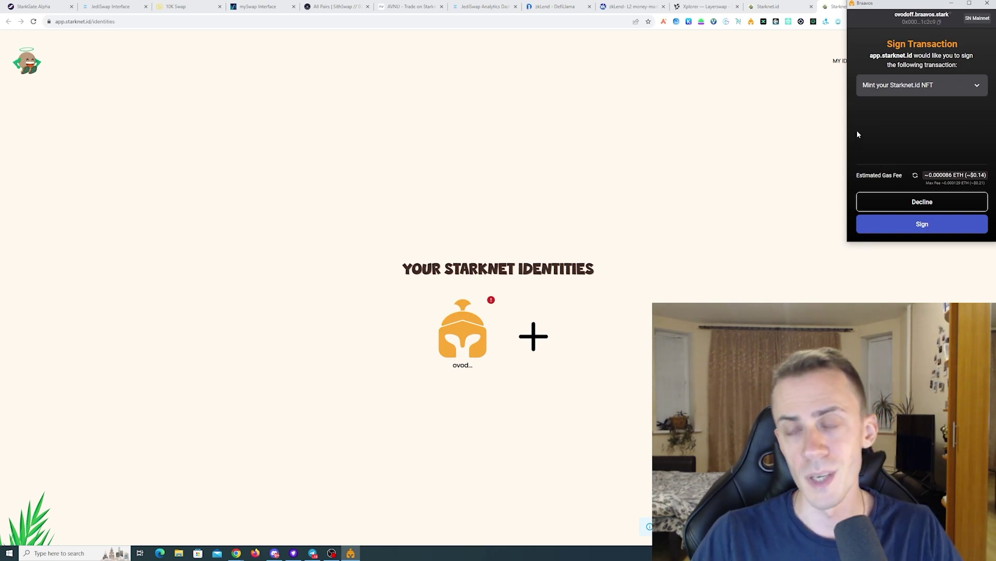
click(951, 224)
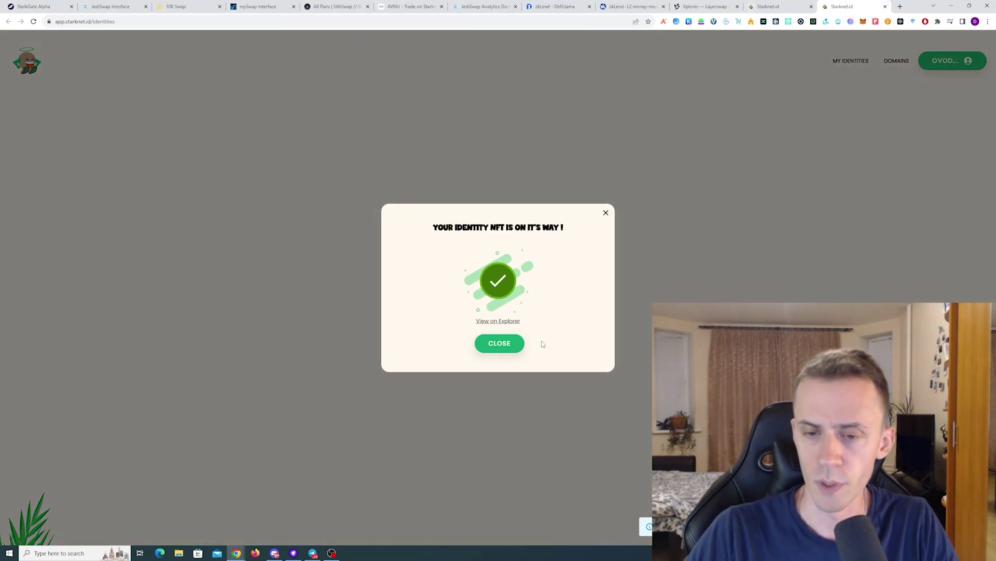
click(506, 344)
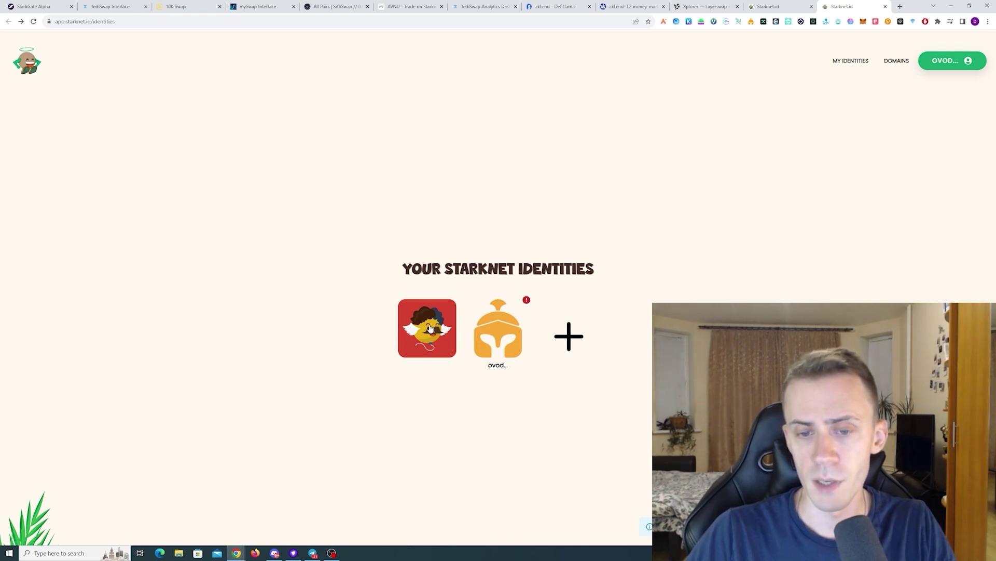
click(428, 328)
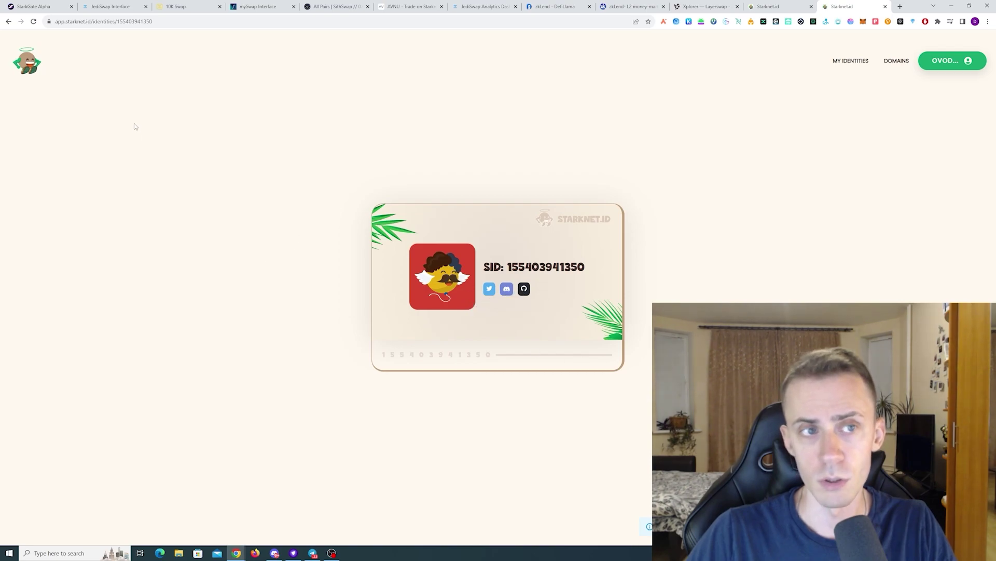
click(9, 22)
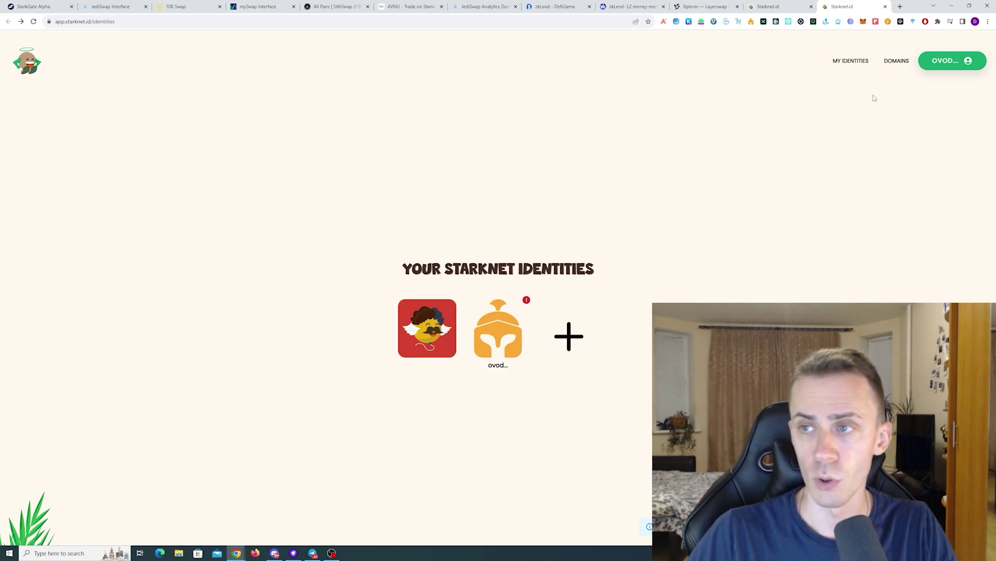
Start registering the 'ovodofftest' .stark domain, linked to the newly minted identity.
click(895, 62)
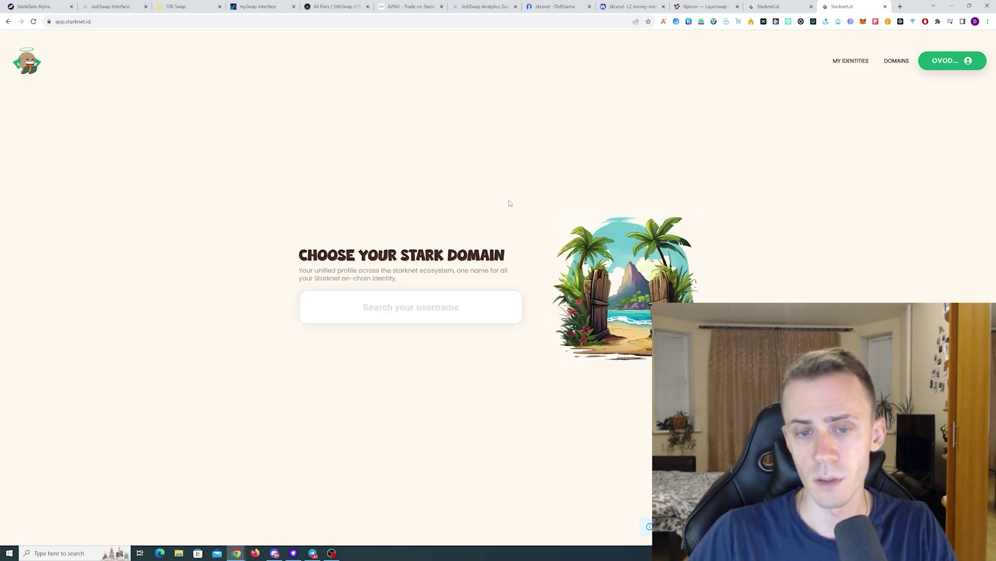
click(440, 306)
text(ovodofftest)
click(376, 341)
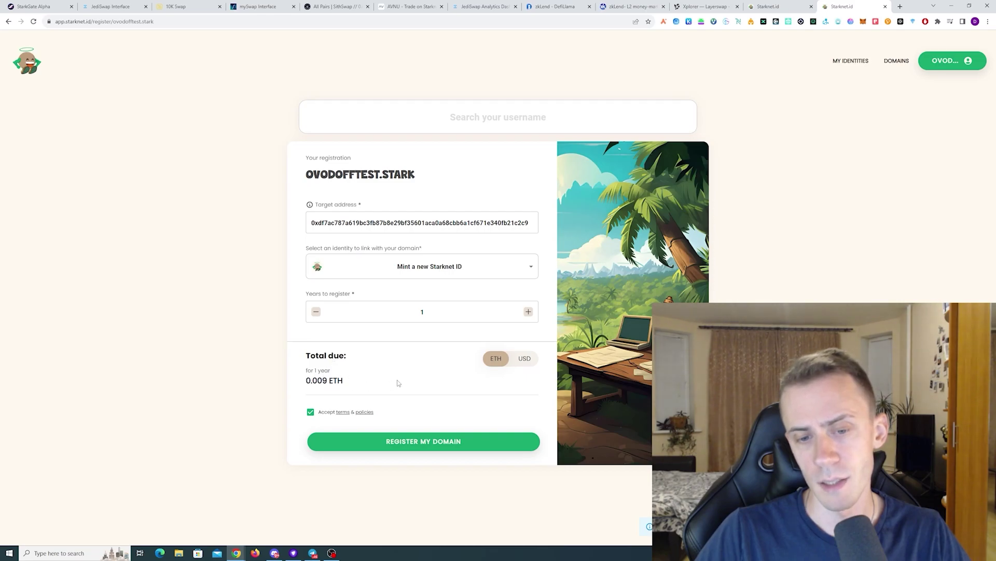
click(532, 268)
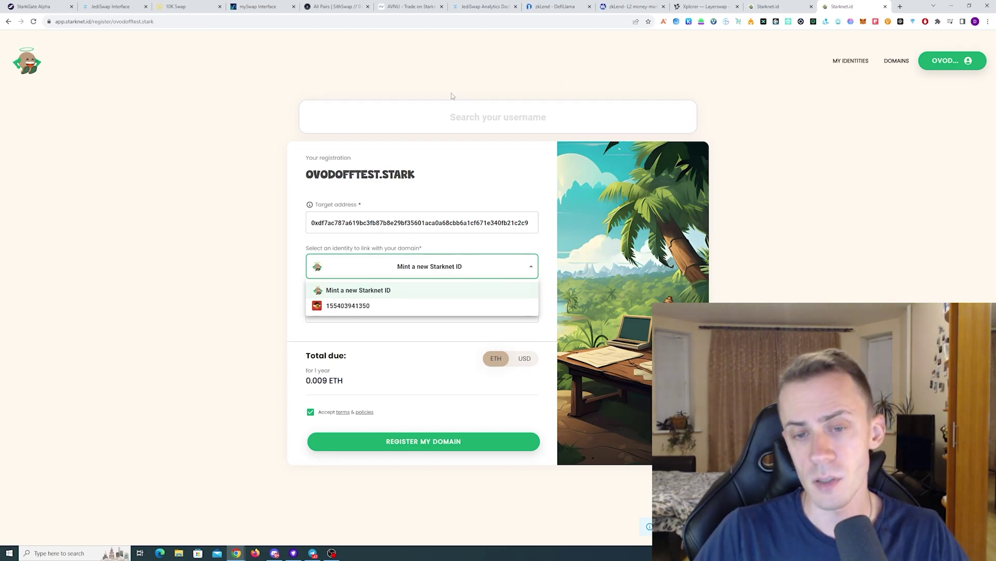
click(374, 307)
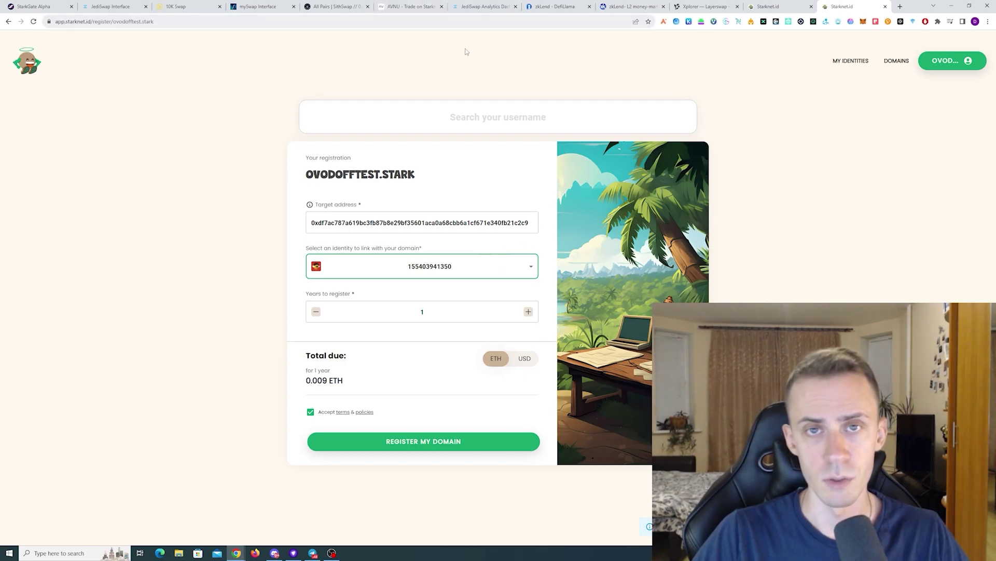
click(670, 98)
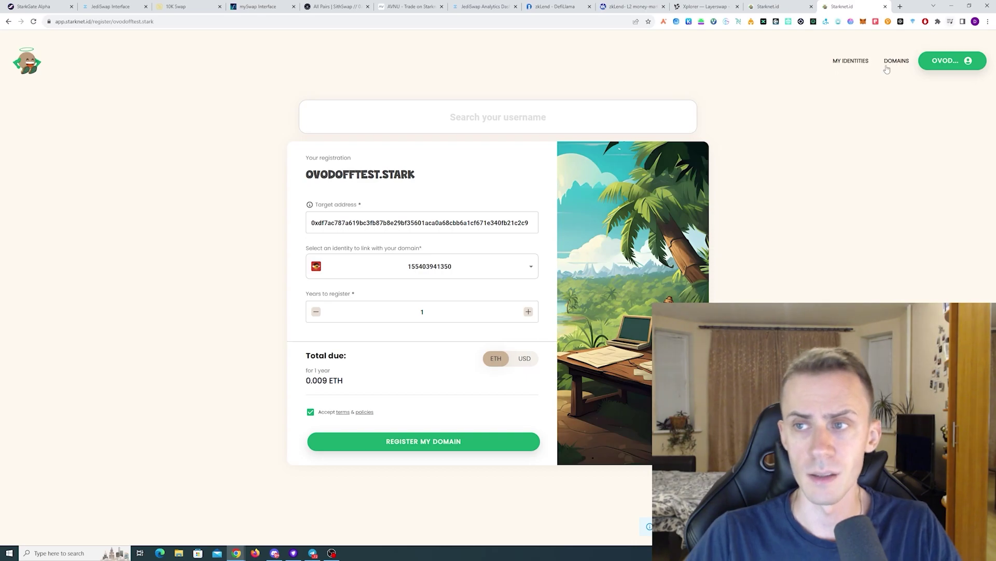
Check the Braavos wallet balance and open its account settings.
click(751, 21)
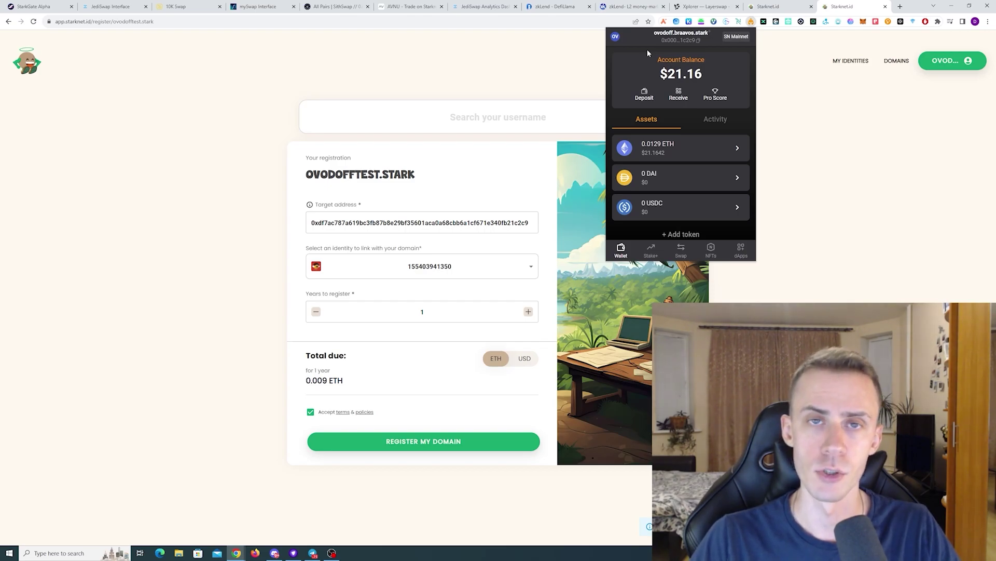
click(677, 40)
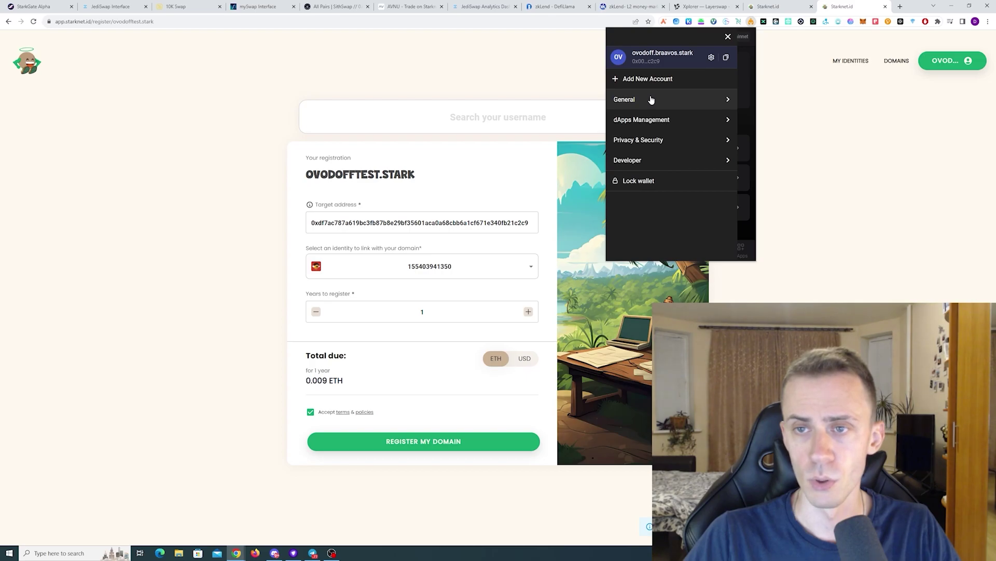
click(711, 58)
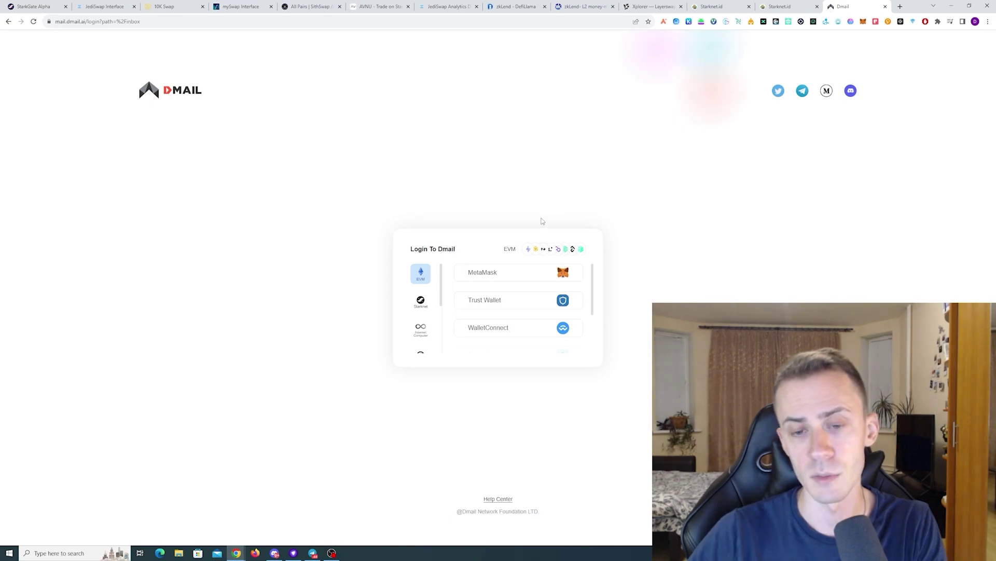
Log in to Dmail with Argent X, view the 1870 points, and begin a new email.
click(420, 300)
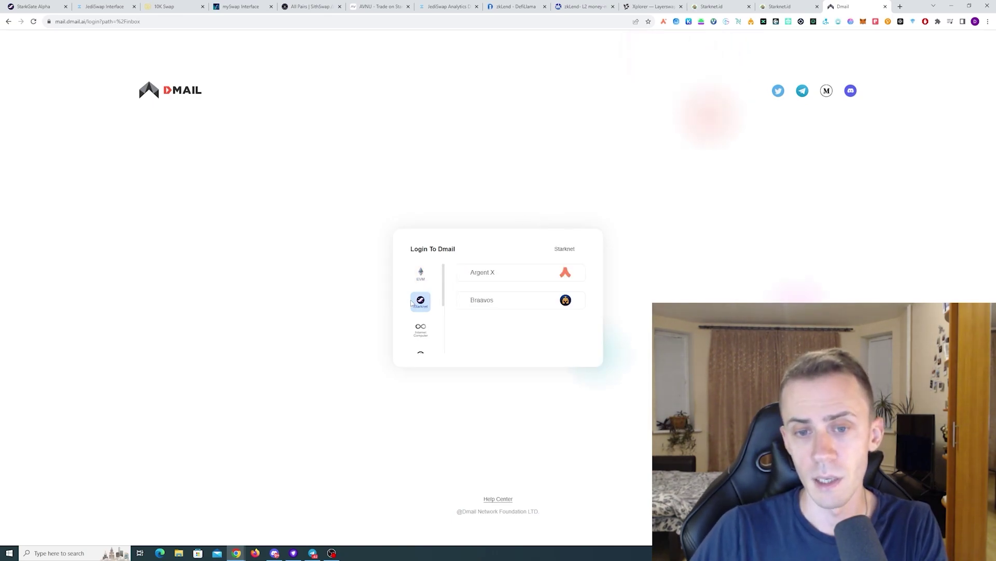
click(517, 273)
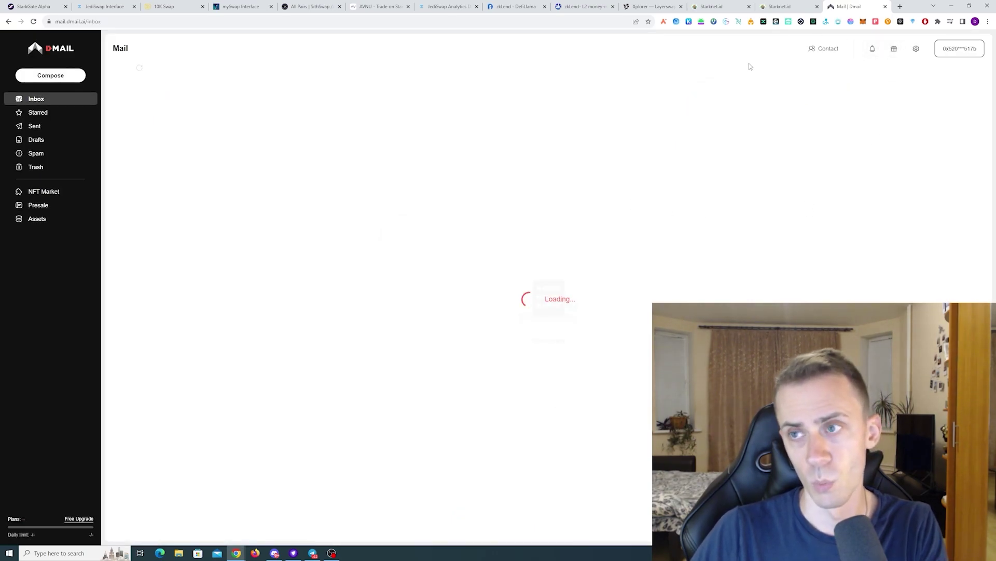
click(894, 50)
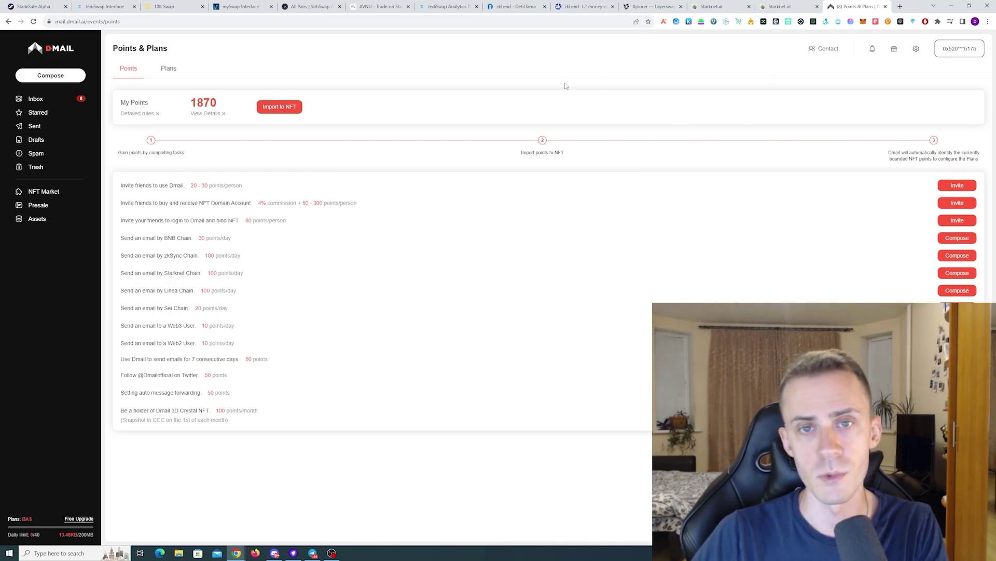
click(80, 79)
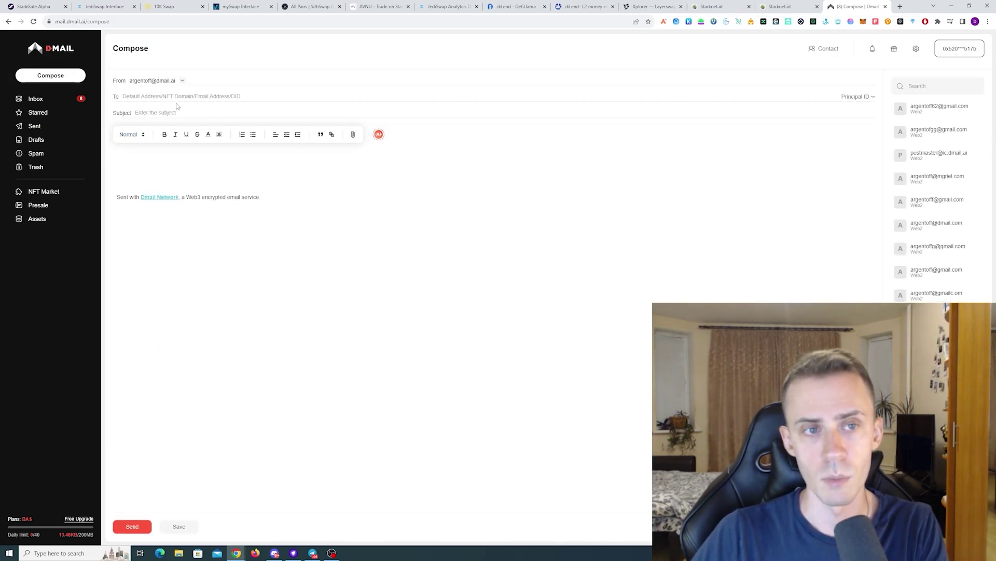
Email the saved contact with subject and body 'few', confirming the transaction in Argent X.
click(183, 98)
key(ctrl+v)
key(Tab)
text(few)
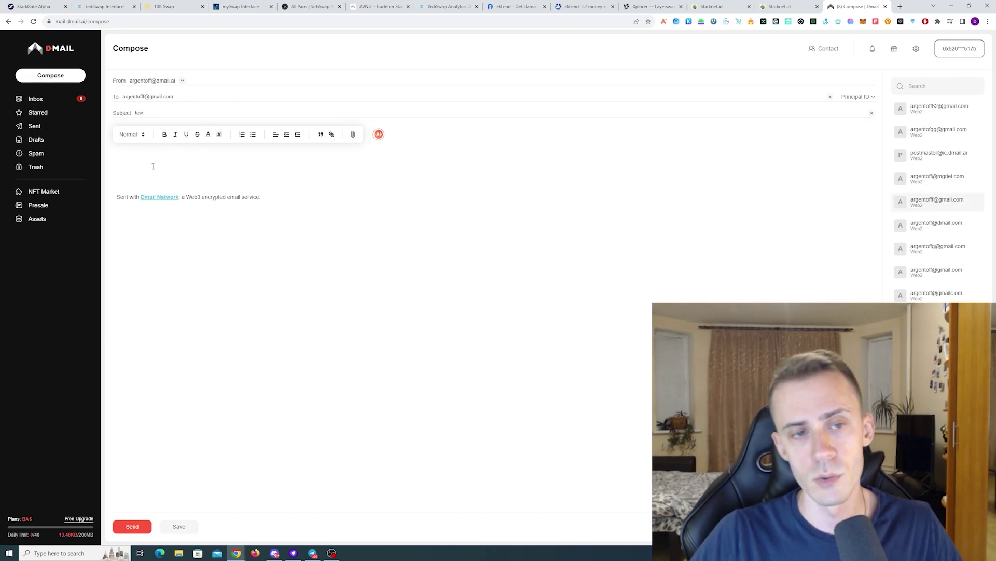
click(132, 525)
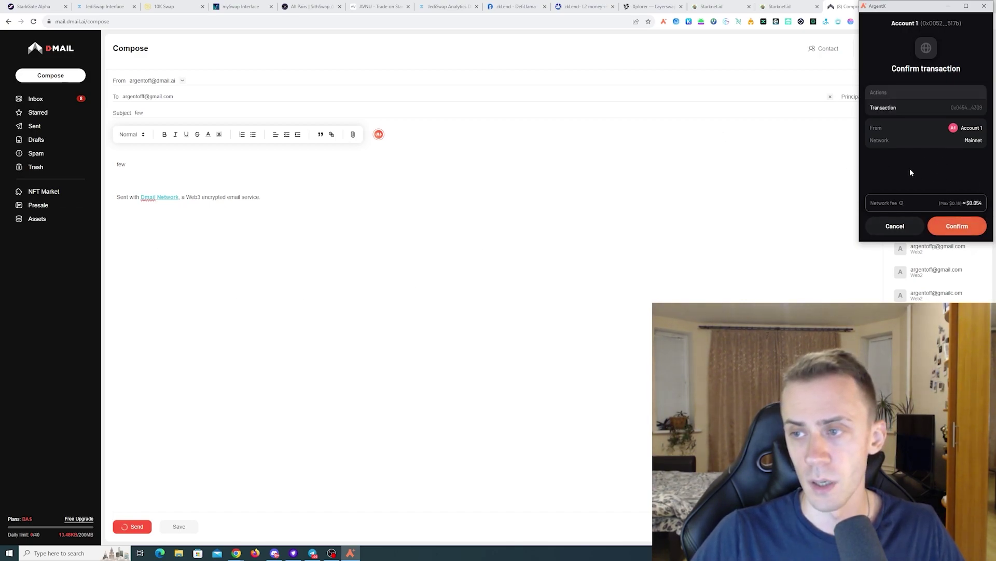
click(962, 228)
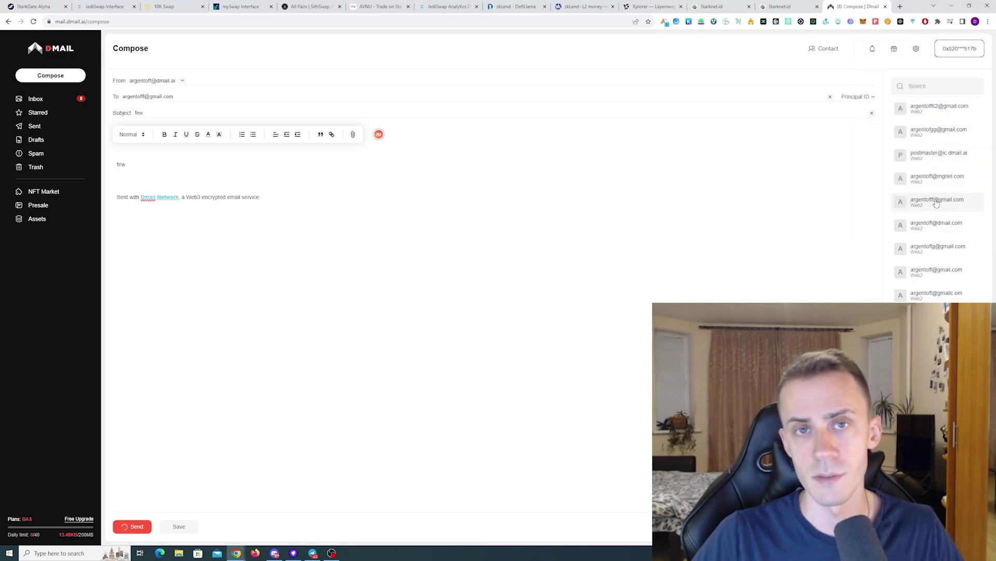